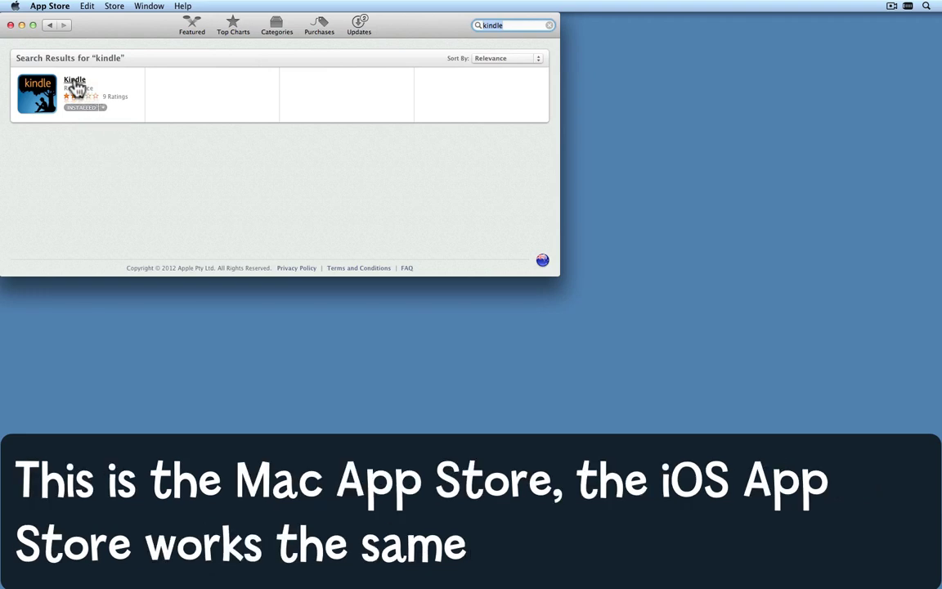
Step: Open the Kindle app's App Store page, showing it installed: version 1.8.1, free, 33.9 MB
click(75, 86)
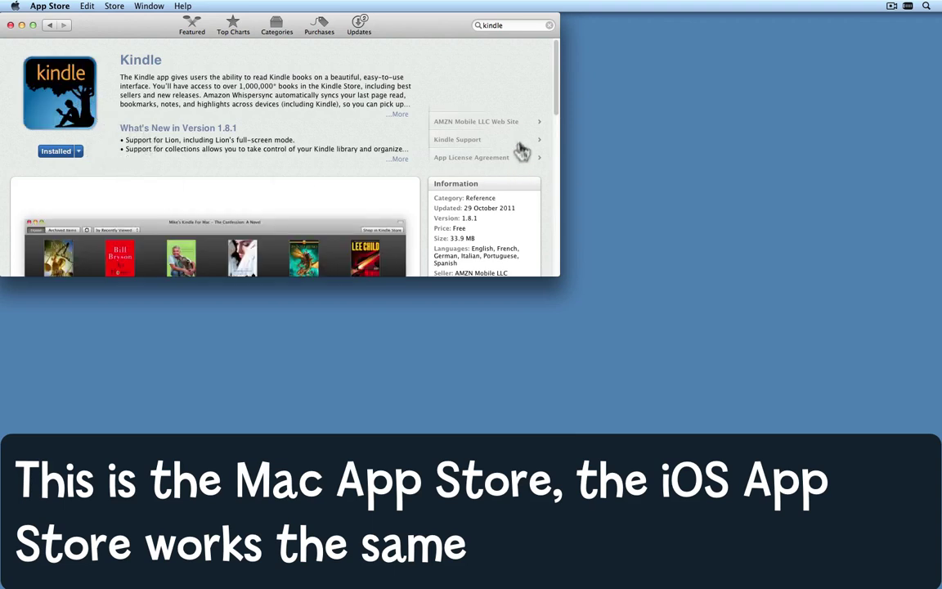
drag(555, 120, 556, 97)
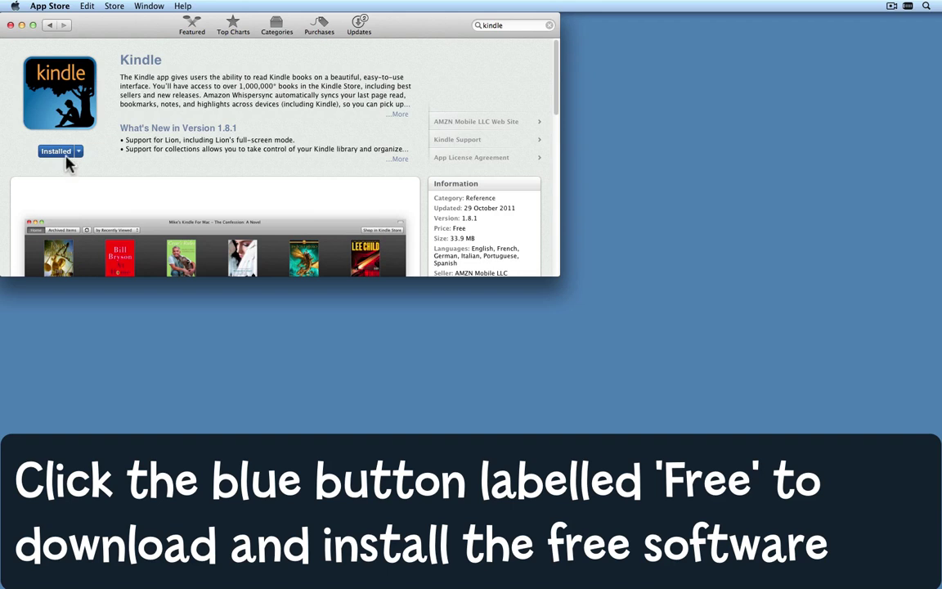
Step: Quit the App Store and switch to Finder
click(52, 9)
click(55, 91)
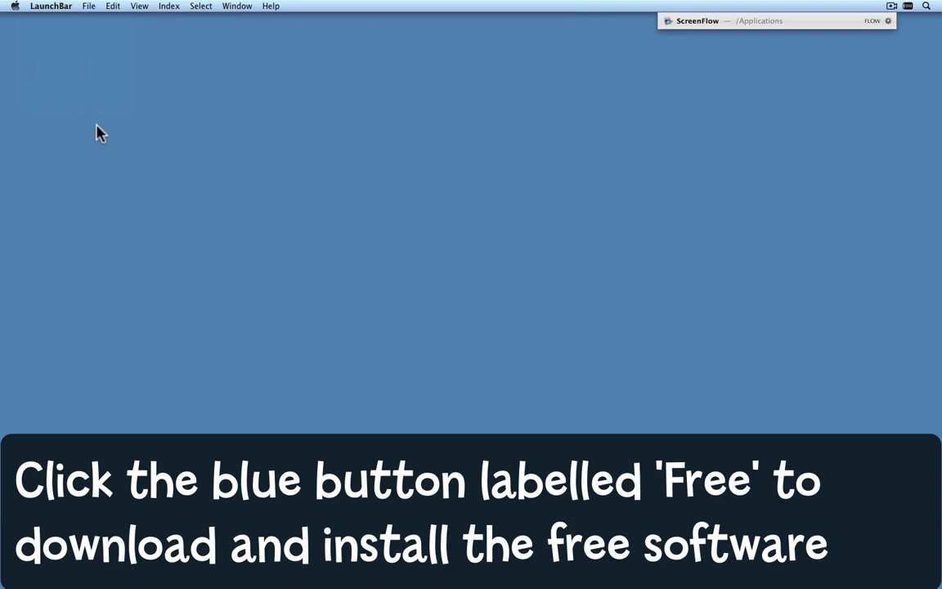
key(super+Tab)
key(super+Tab)
key(super+Tab)
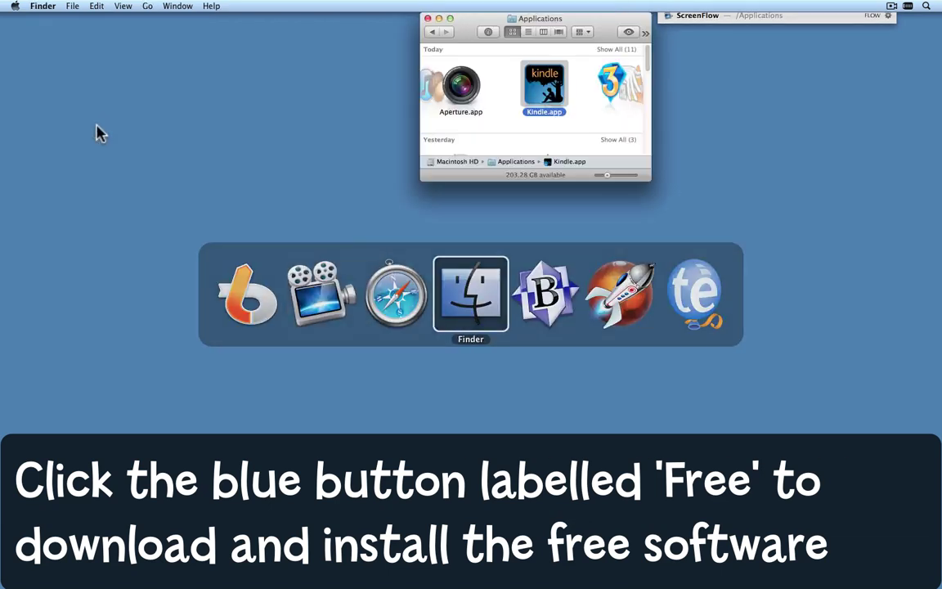
Step: Launch Kindle.app from Applications, check its 33-item library, then hide Kindle
double_click(552, 96)
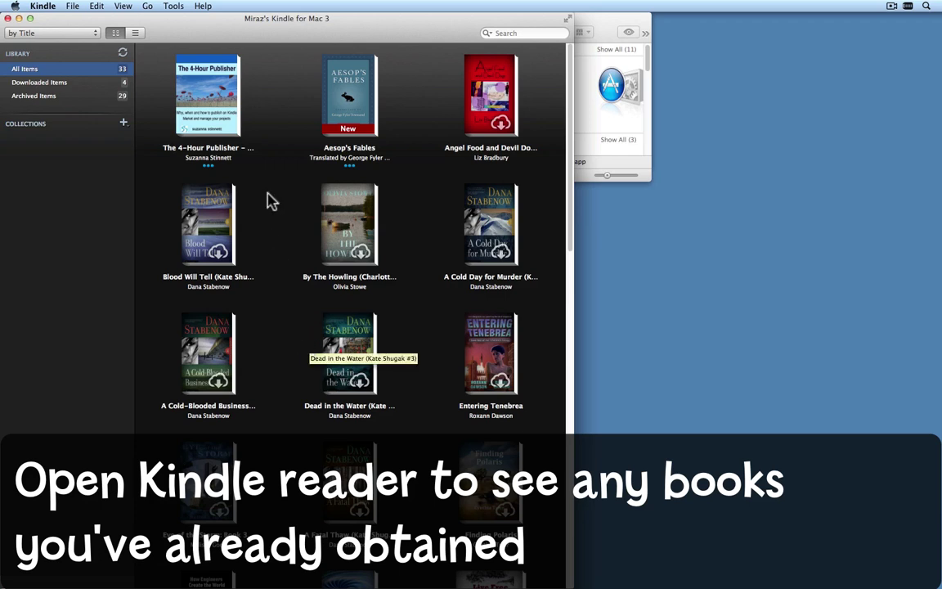
click(45, 6)
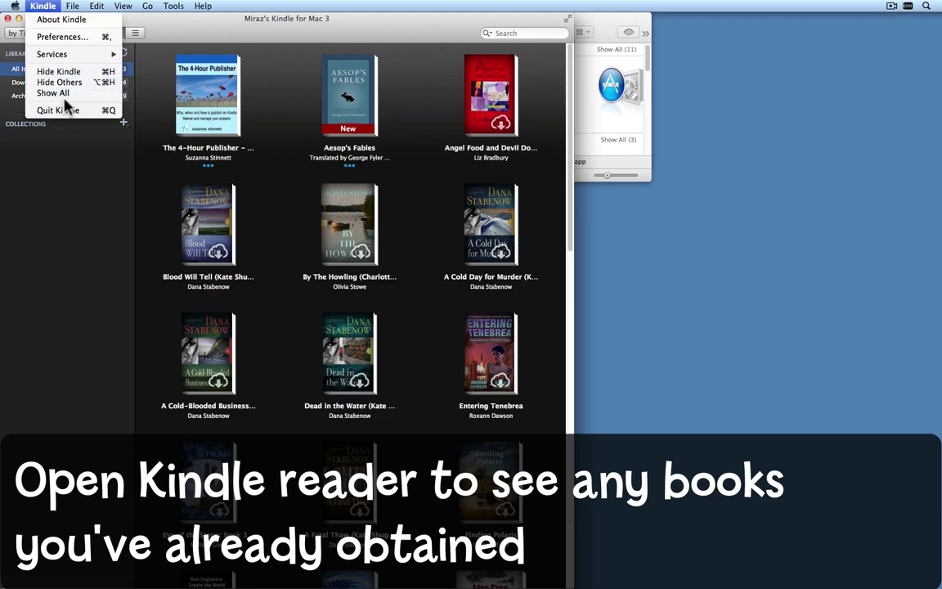
click(69, 73)
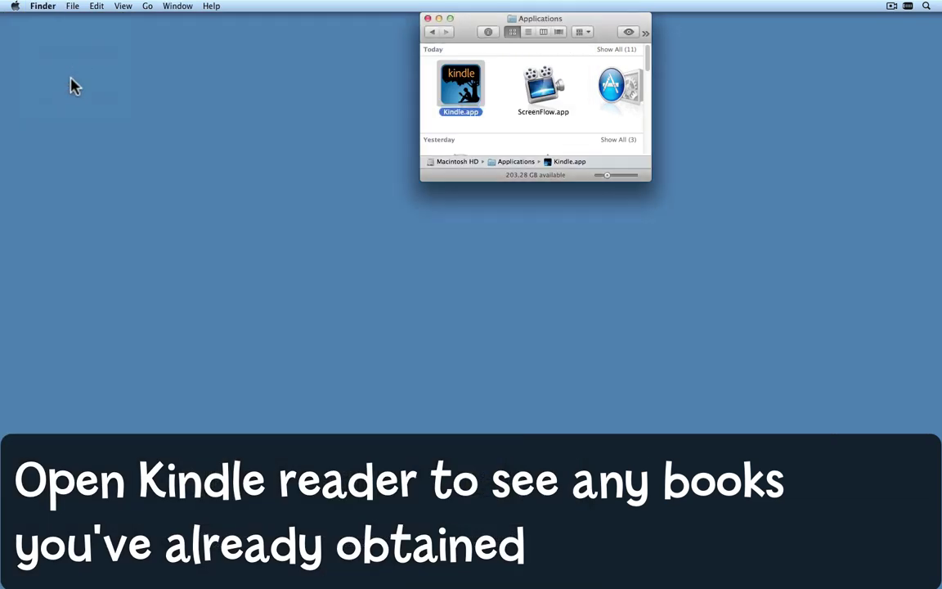
key(super+Tab)
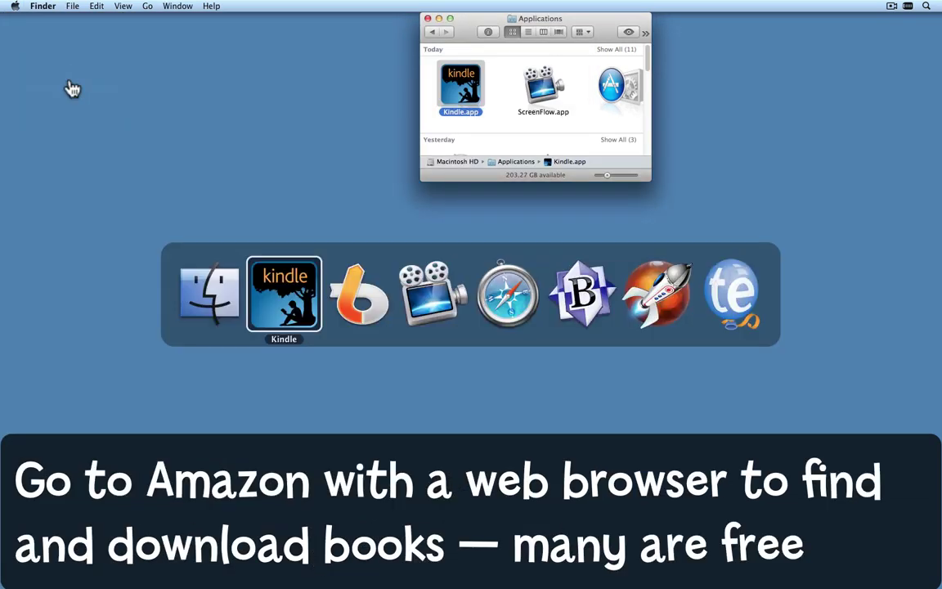
Step: In Safari, search Amazon's Kindle Store for '22 Tempting Timesavers for Mac Users'
key(super+Tab)
key(super+Tab)
key(super+Tab)
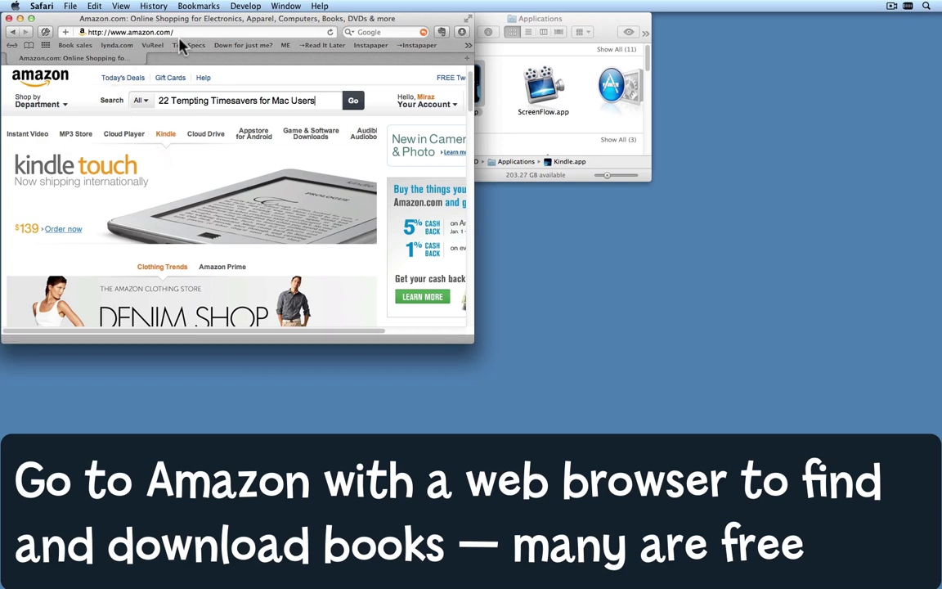
click(141, 101)
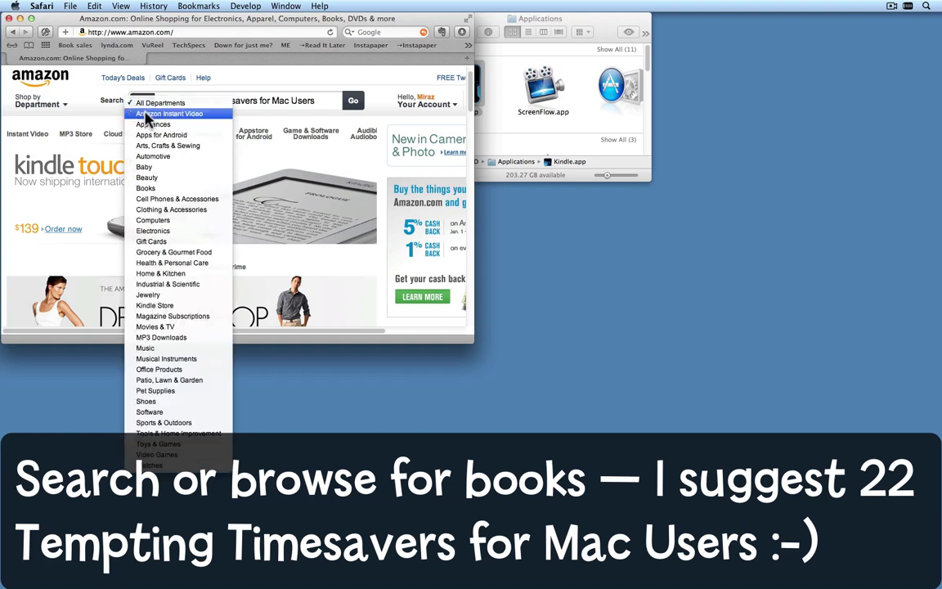
click(180, 308)
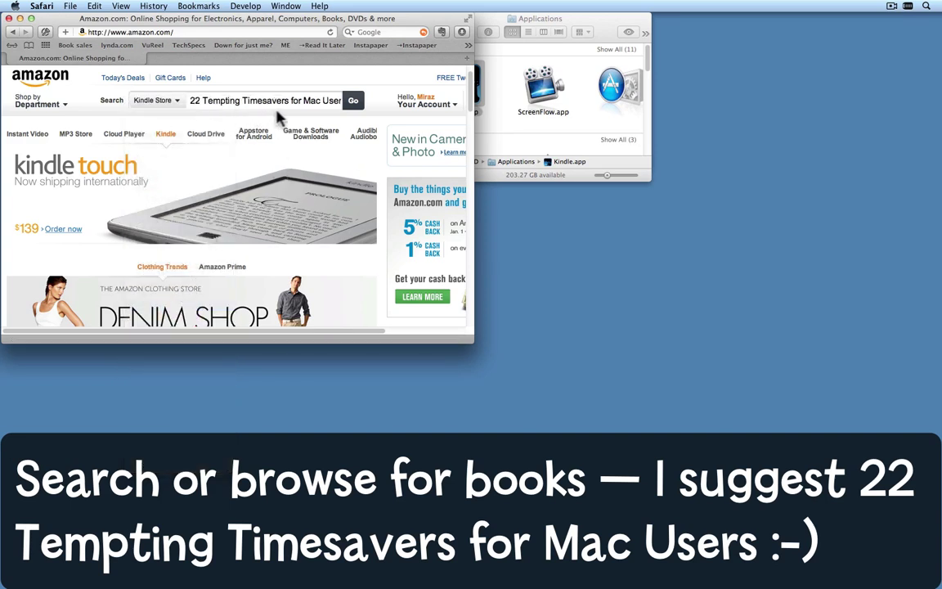
click(354, 101)
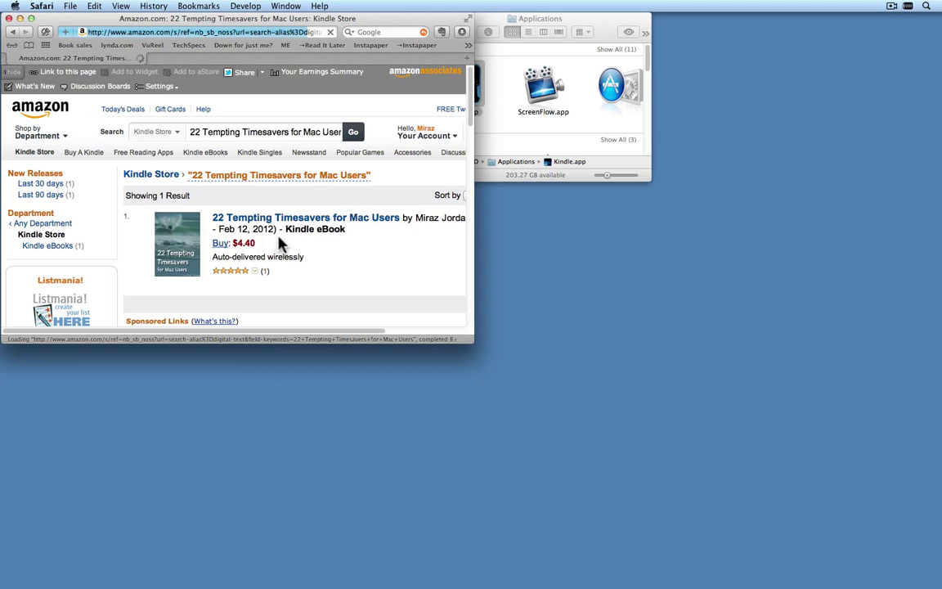
Step: Open the book's Kindle Edition product page and scroll to the 'Try it free' section
click(314, 217)
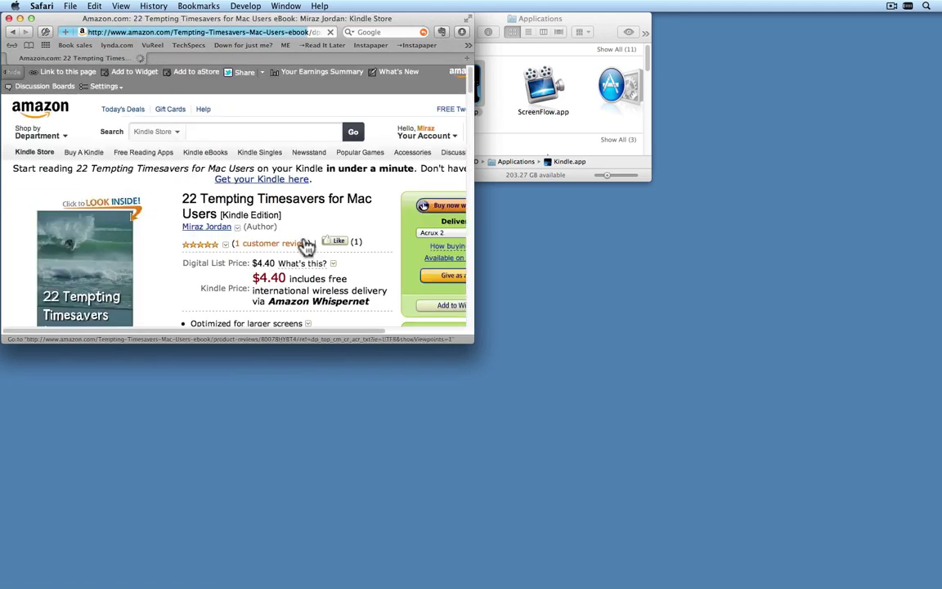
drag(381, 332, 423, 332)
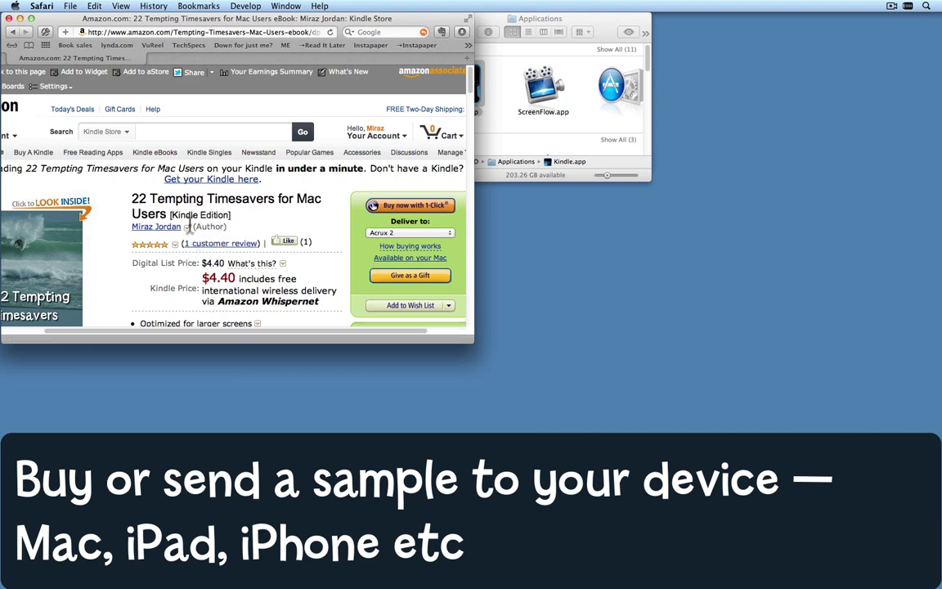
drag(472, 94, 475, 106)
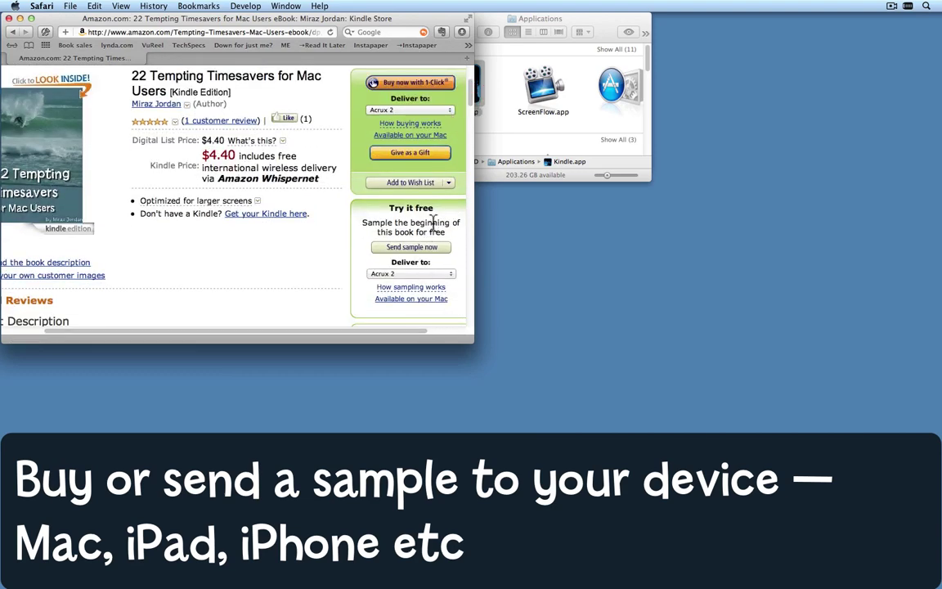
Step: Set the free sample's Deliver to device to Kindle for Mac
click(452, 276)
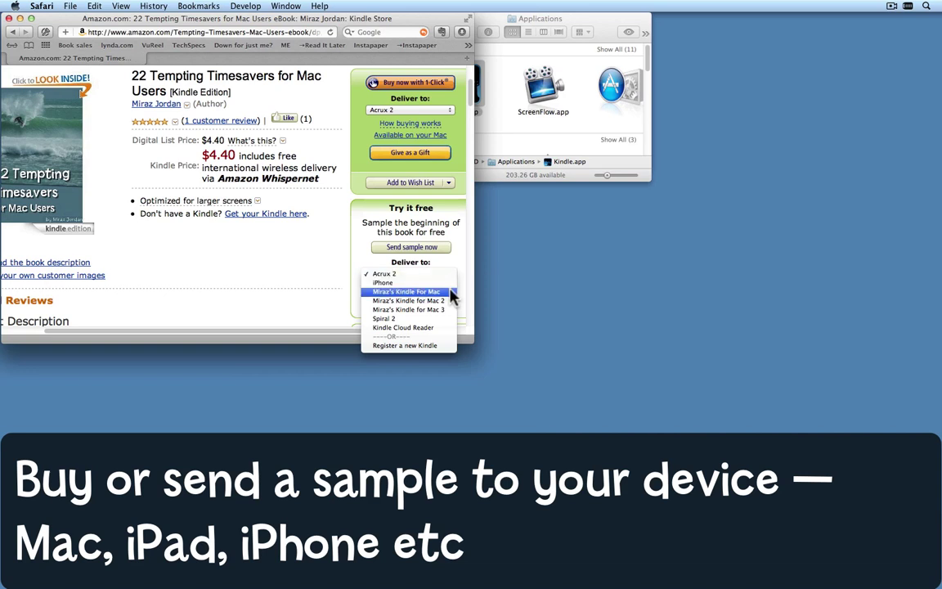
click(452, 294)
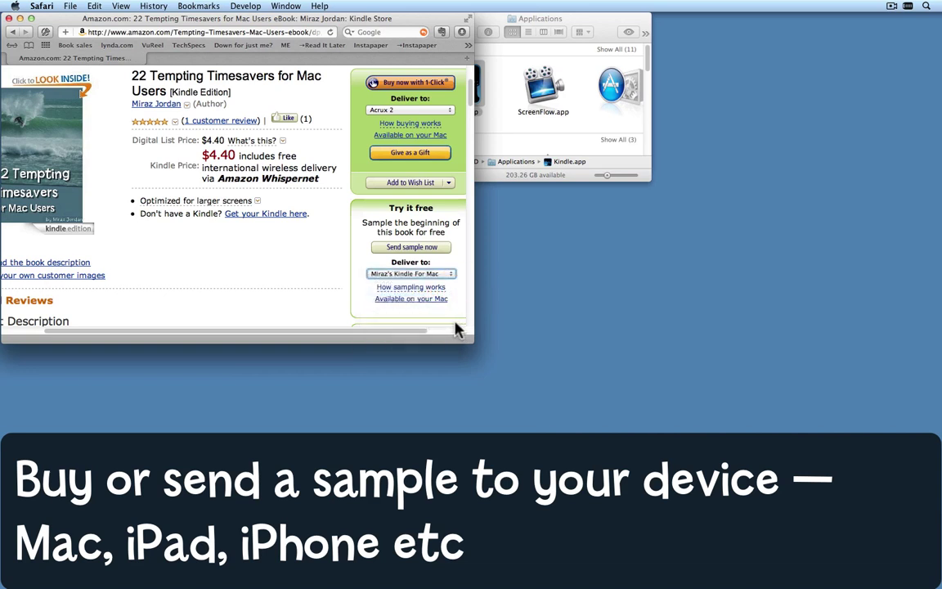
click(425, 250)
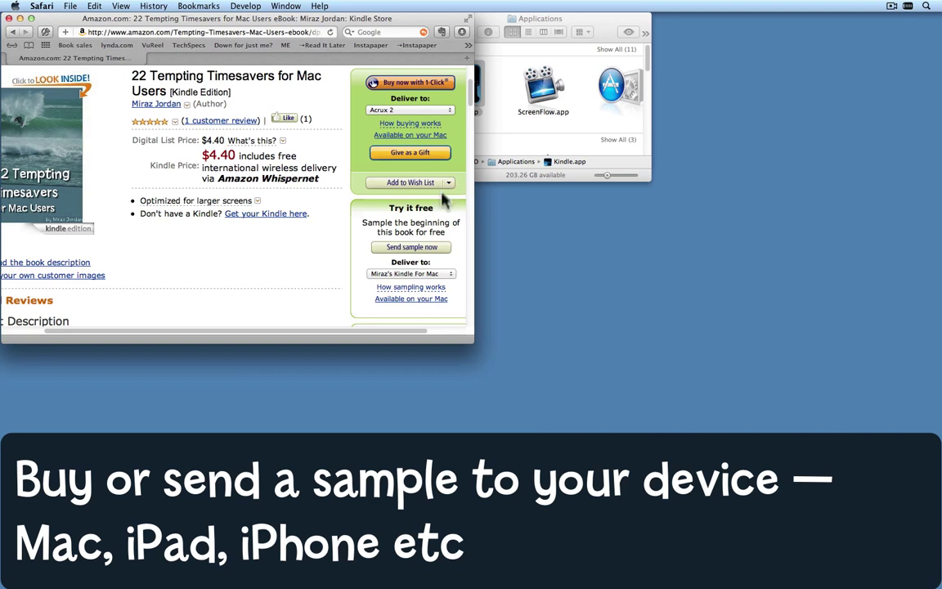
Step: Send the free sample to Kindle for Mac and see Amazon's confirmation
click(427, 248)
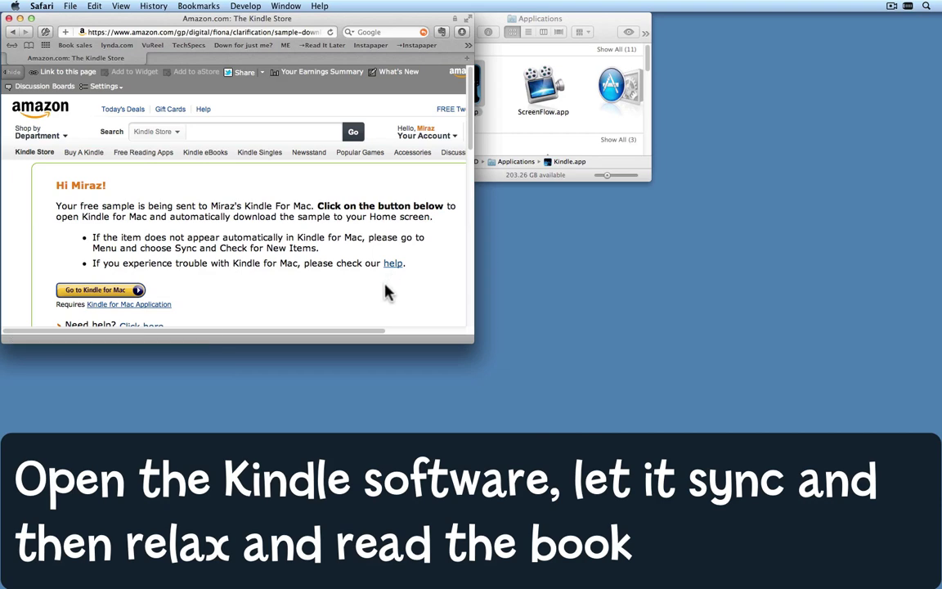
key(super+Tab)
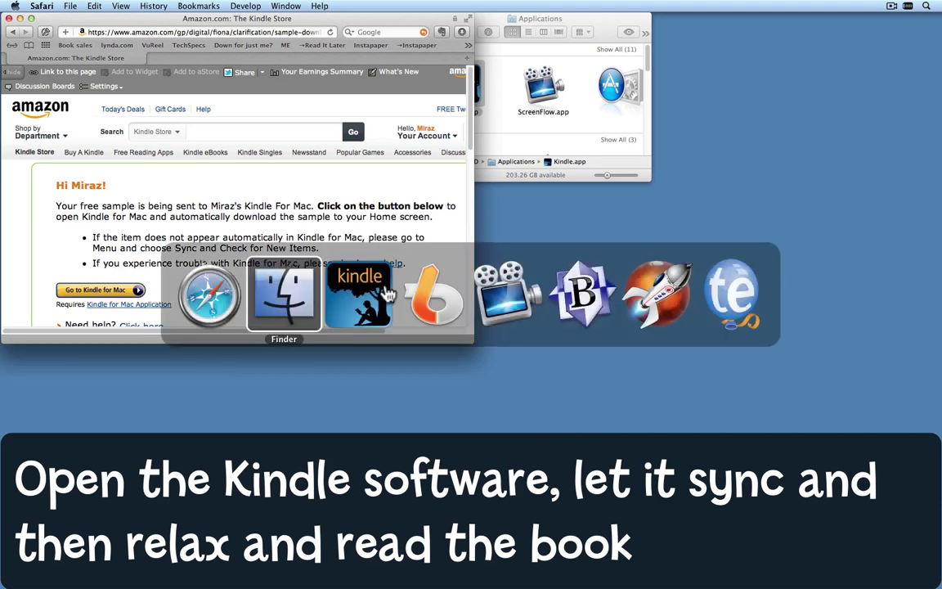
Step: Switch to Kindle and open the 22 Tempting Timesavers Sample from the library
click(388, 293)
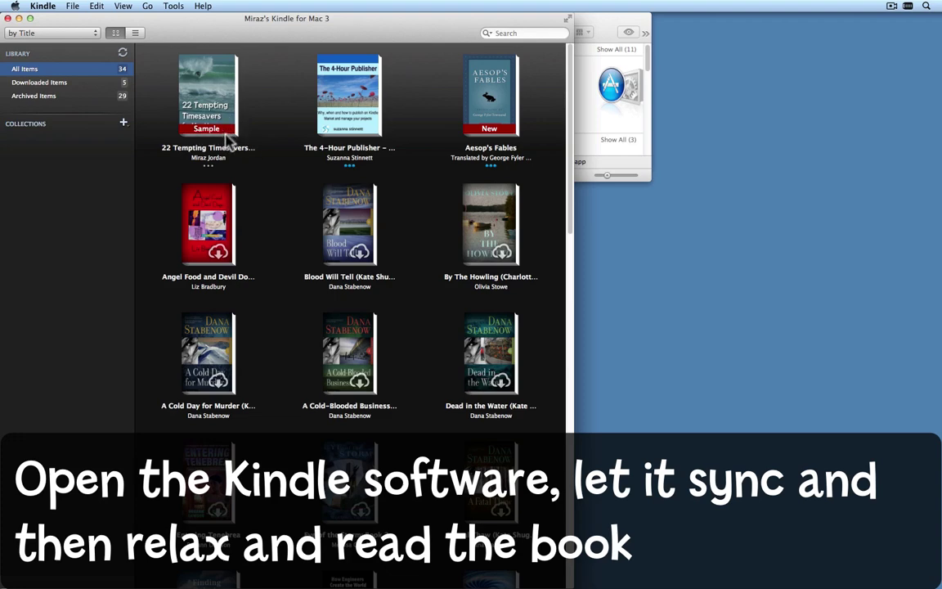
double_click(209, 102)
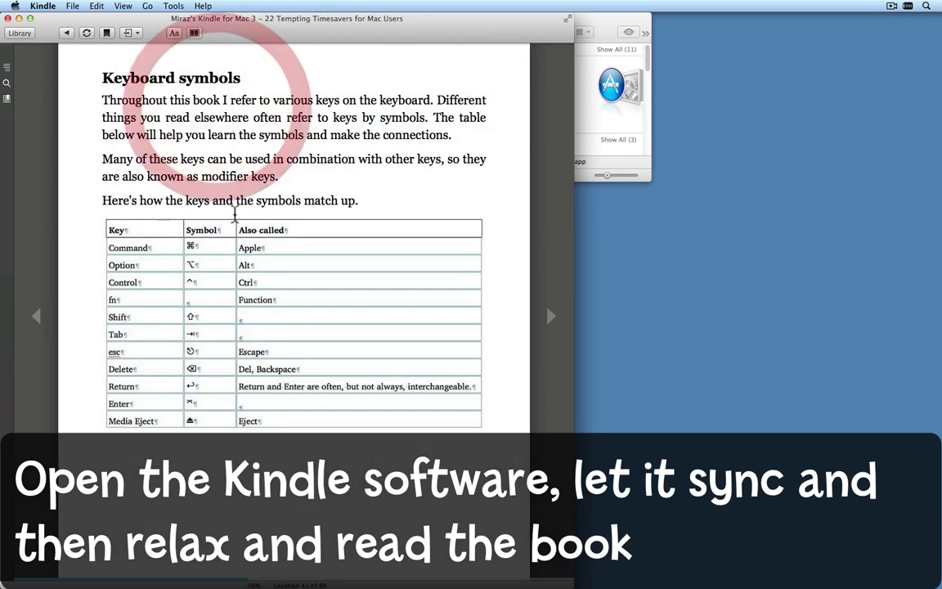
Step: Turn back two pages and forward two pages in the sample, then go to the Library
click(37, 318)
click(36, 315)
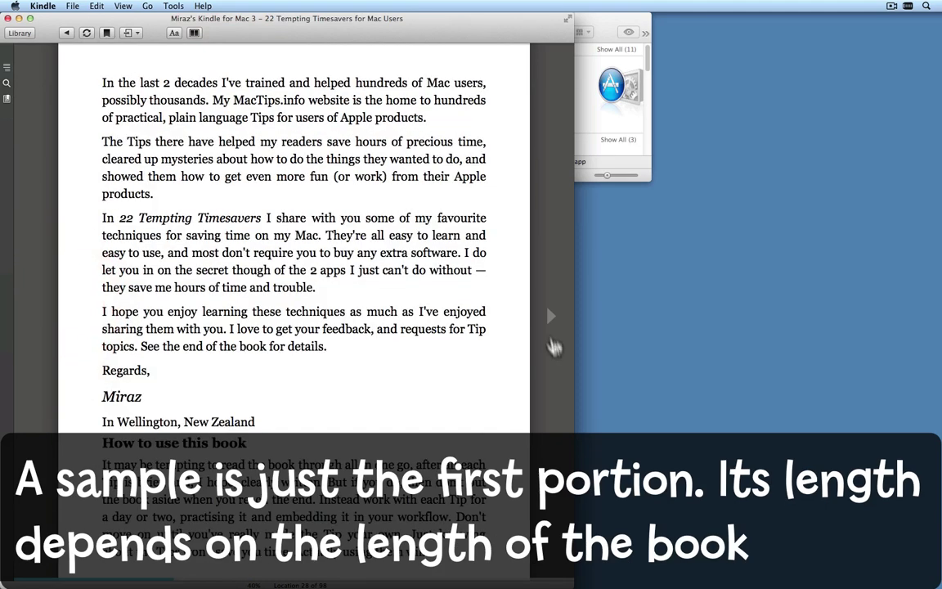
click(551, 318)
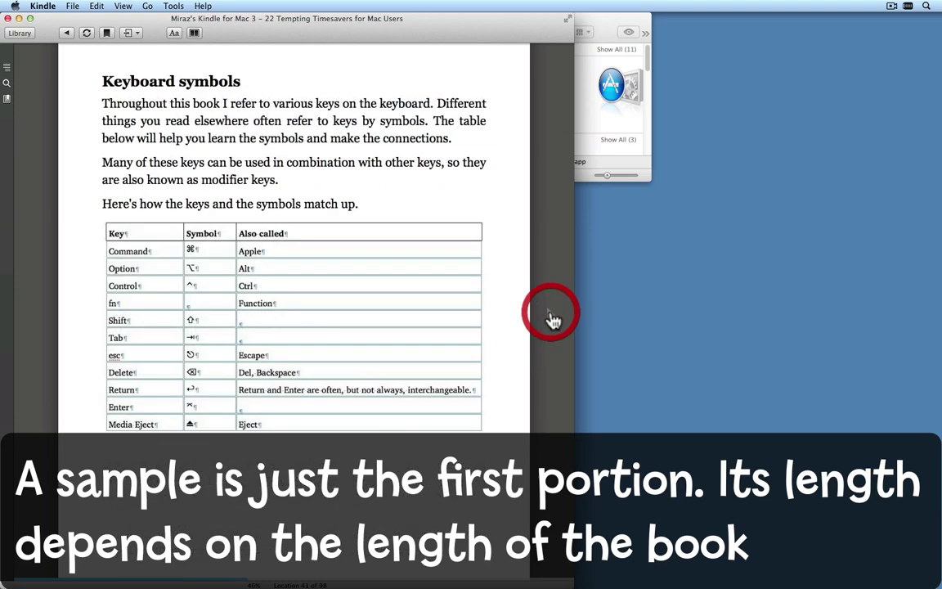
click(552, 319)
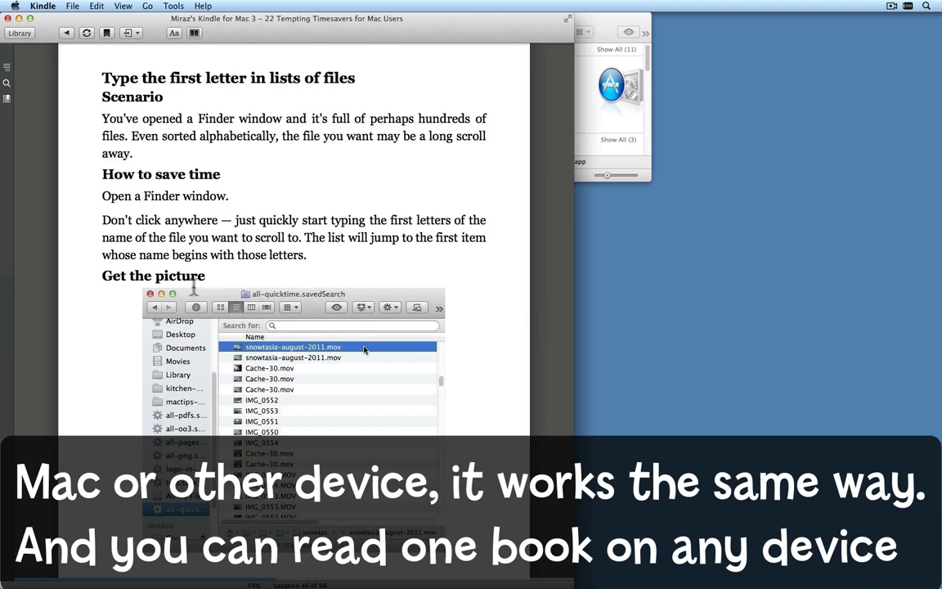
click(20, 33)
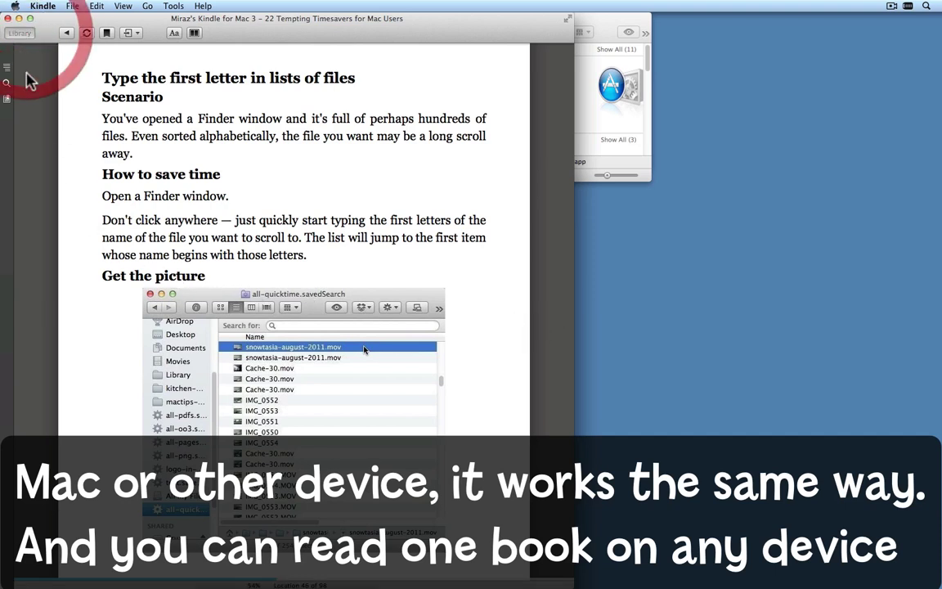